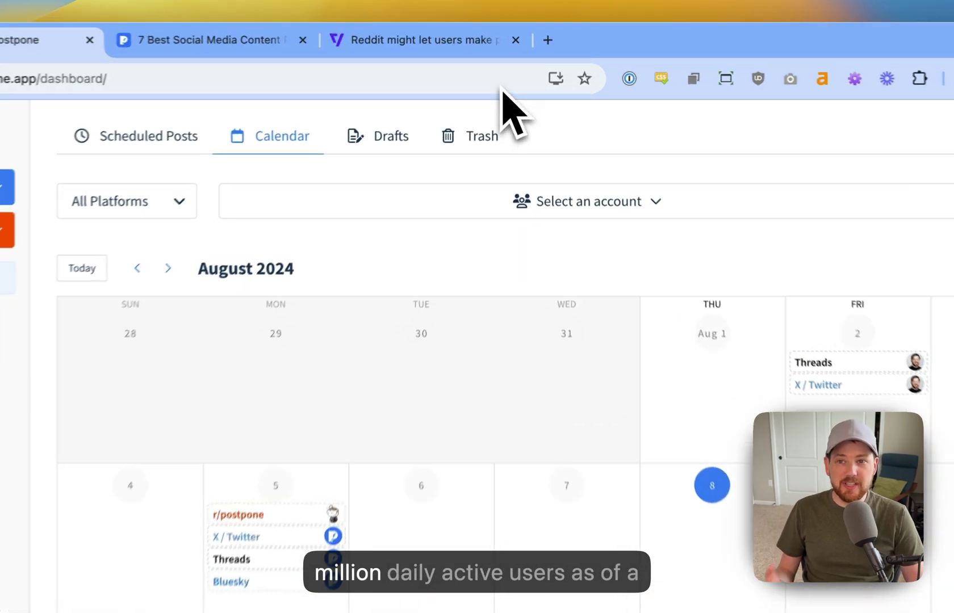
# Open the Verge article on Reddit and highlight the sentence about the site's daily active users.
pyautogui.click(477, 35)
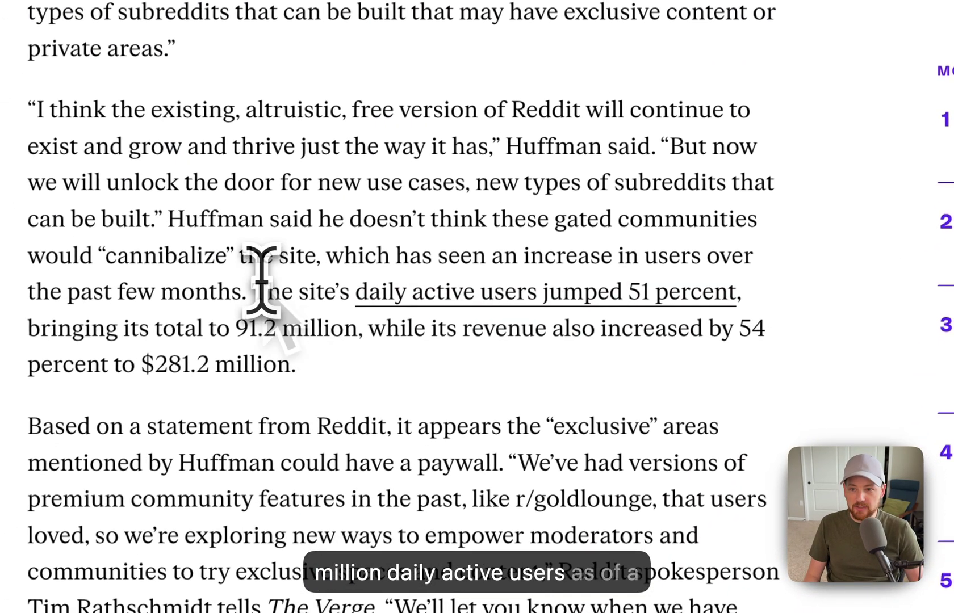
pyautogui.moveTo(256, 291); pyautogui.dragTo(364, 325)
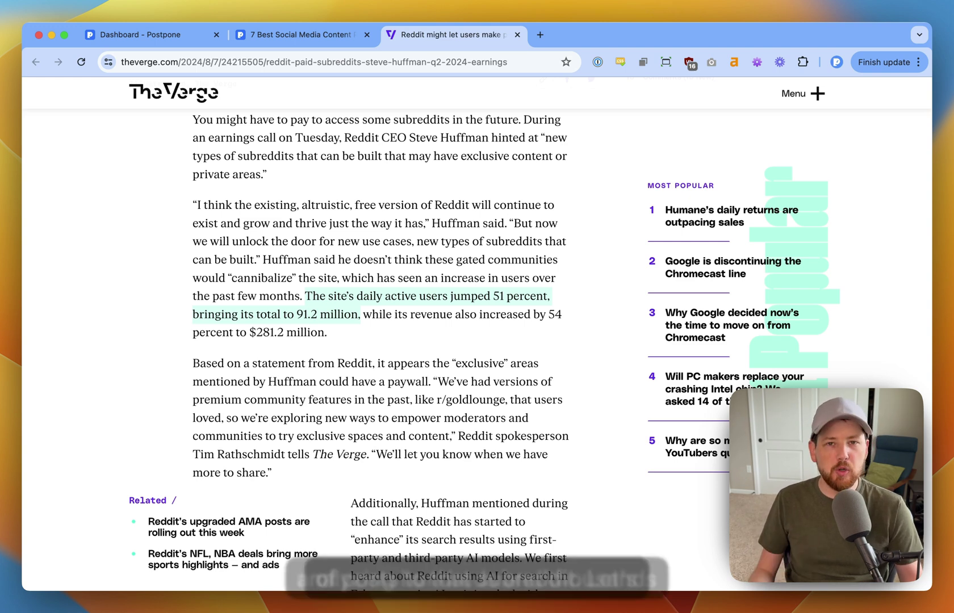
# Return to the Postpone dashboard and open the toolbox's Subreddits analysis for digital_marketing.
pyautogui.press('super+1')
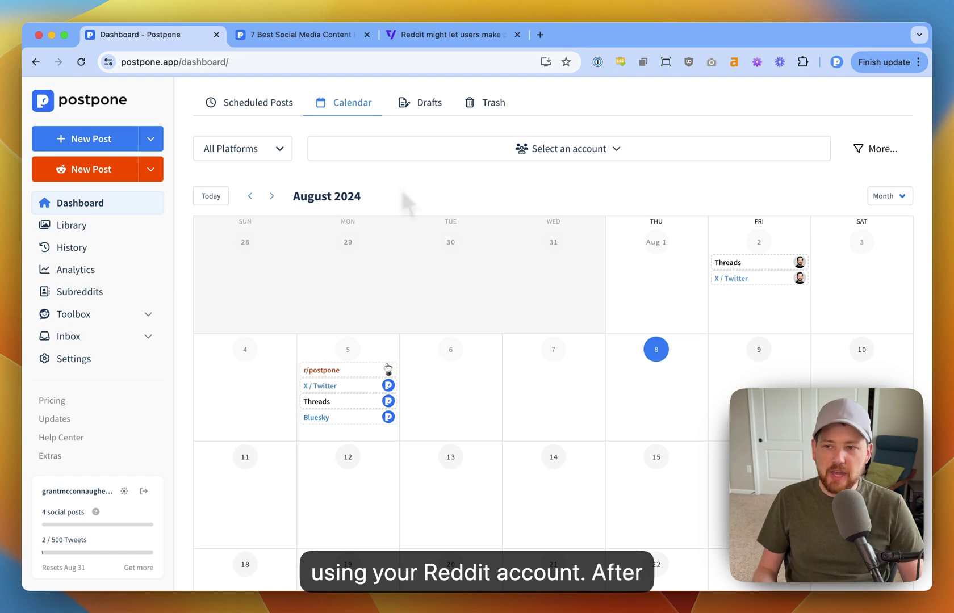
pyautogui.click(124, 314)
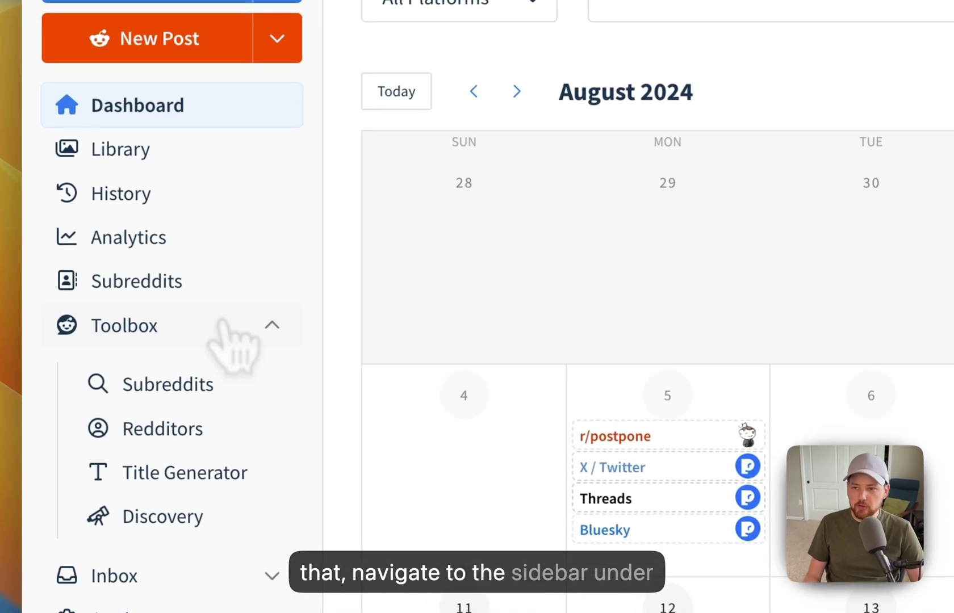
pyautogui.click(243, 386)
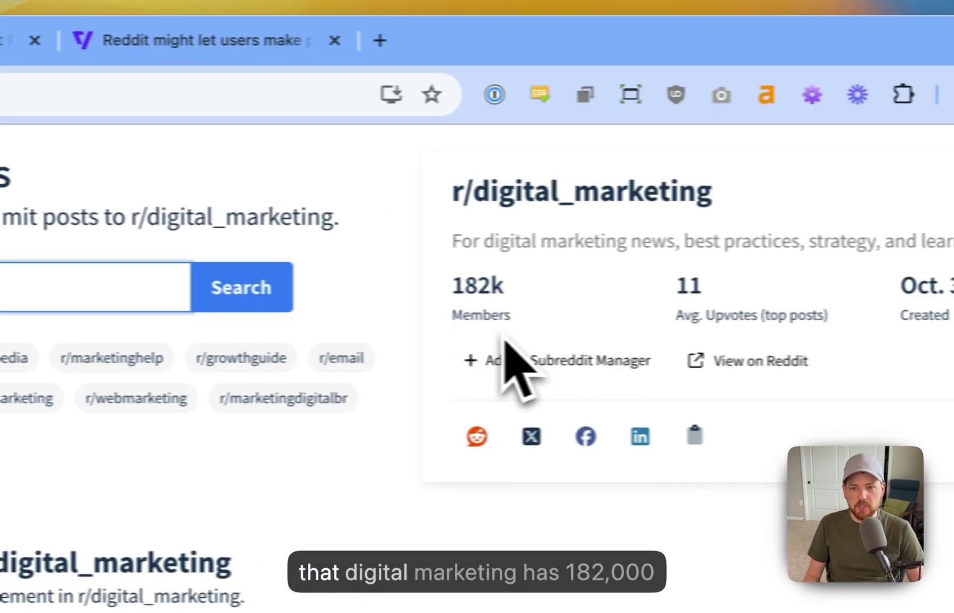
# Highlight the member count and average upvotes in the r/digital_marketing summary.
pyautogui.doubleClick(301, 282)
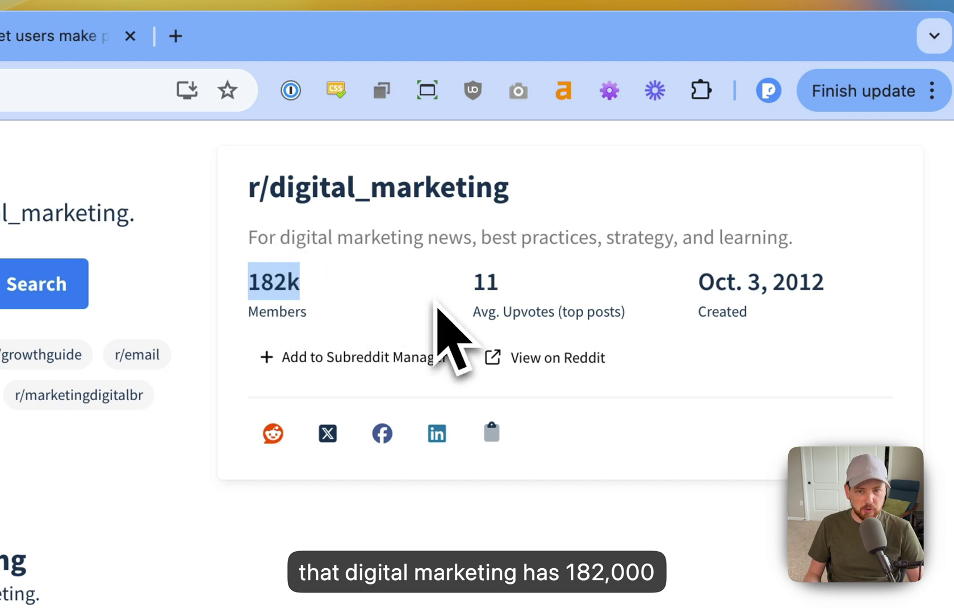
pyautogui.click(468, 309)
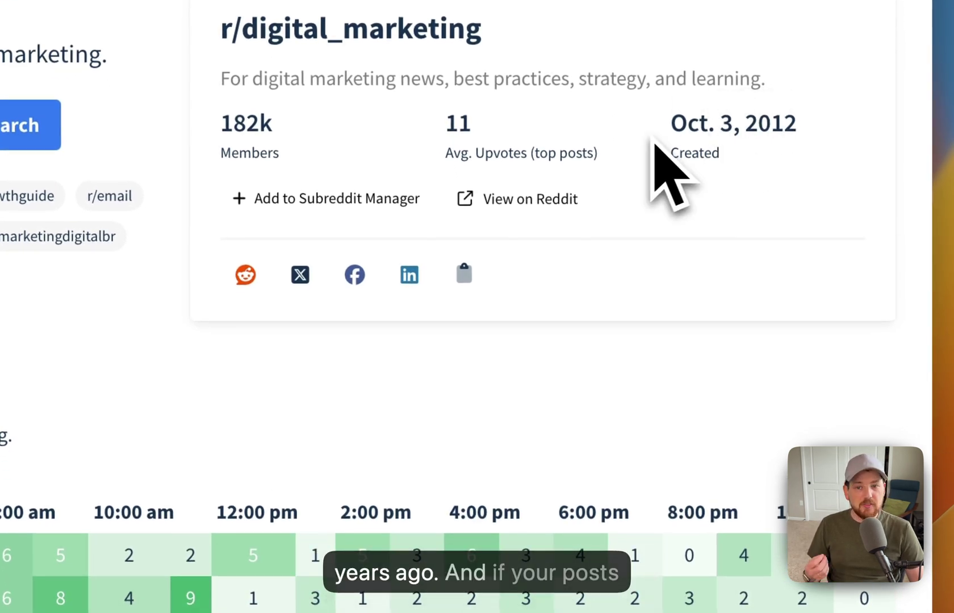
pyautogui.doubleClick(457, 123)
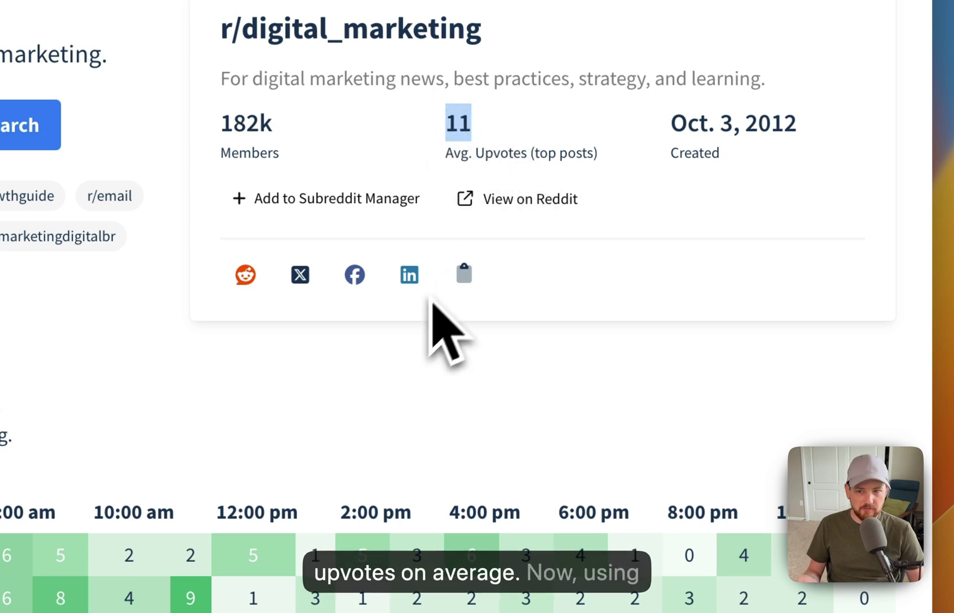
# Examine the best-times heatmap and the daily posting recommendations for r/digital_marketing, highlighting Monday's time slot.
pyautogui.scroll(-10, 387, 369)
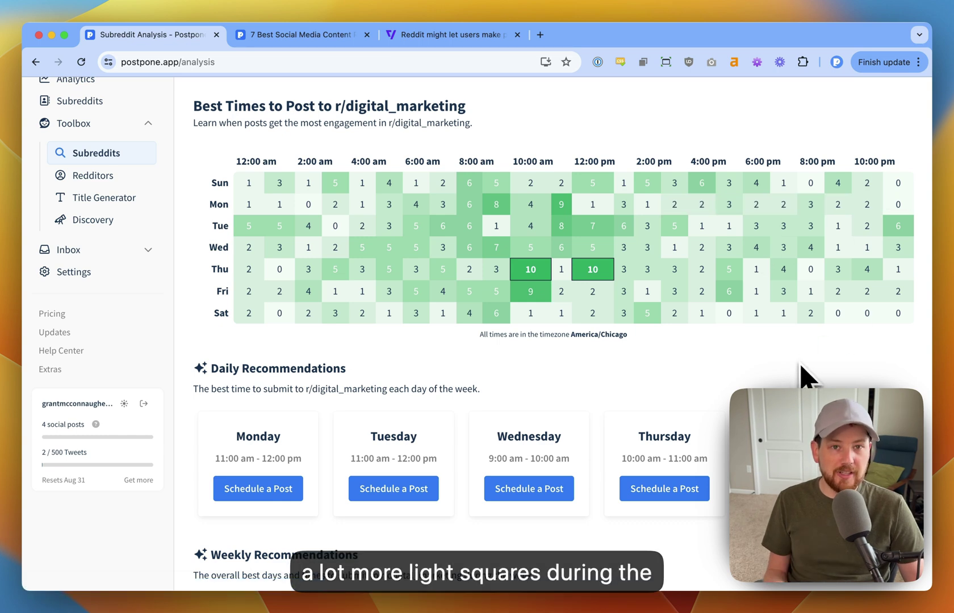
pyautogui.scroll(-1, 786, 348)
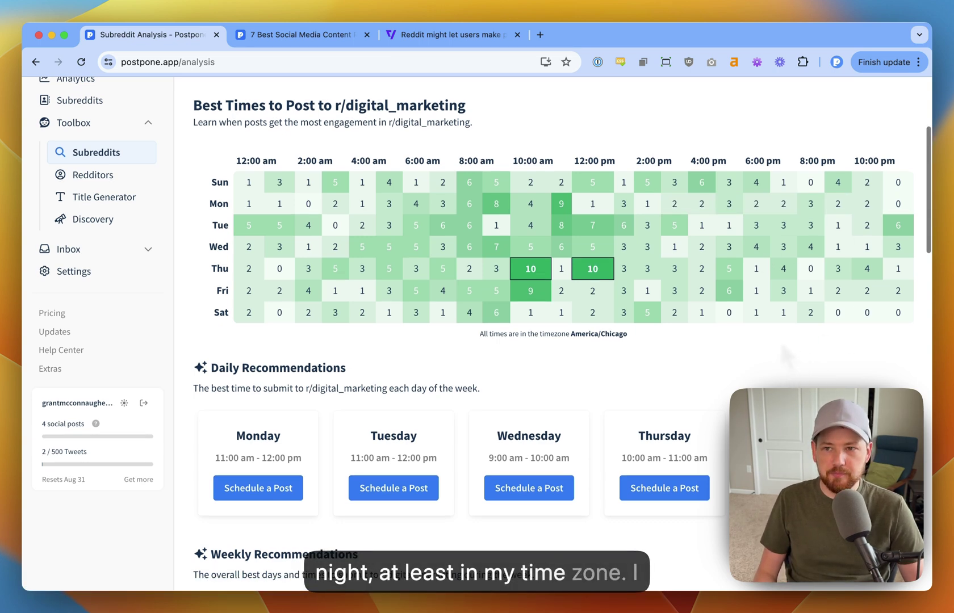
pyautogui.scroll(-8, 729, 377)
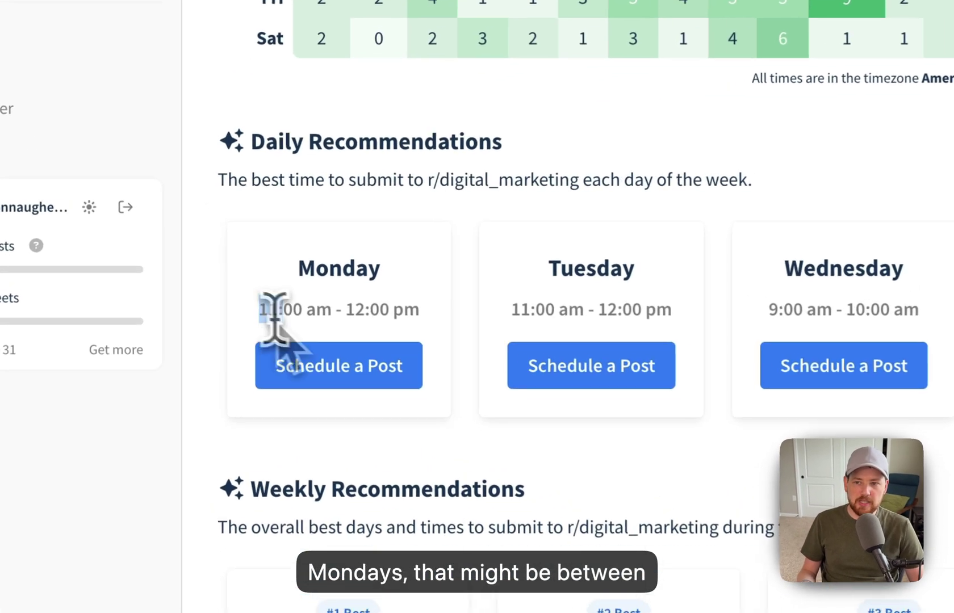
pyautogui.moveTo(217, 246); pyautogui.dragTo(283, 245)
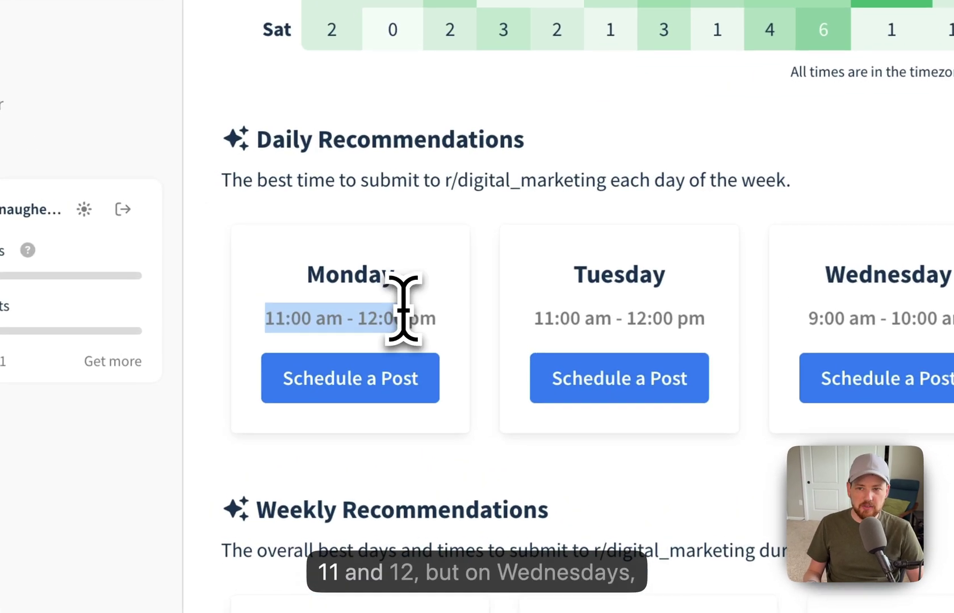
pyautogui.click(409, 313)
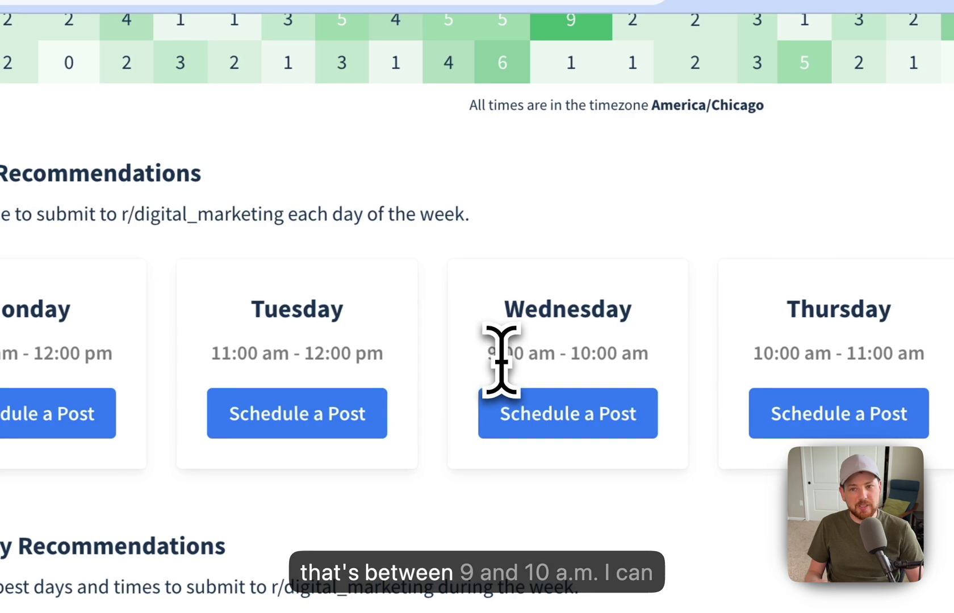
# Examine the weekly recommendations and the engagement charts per day and per hour for r/digital_marketing.
pyautogui.scroll(-5, 632, 361)
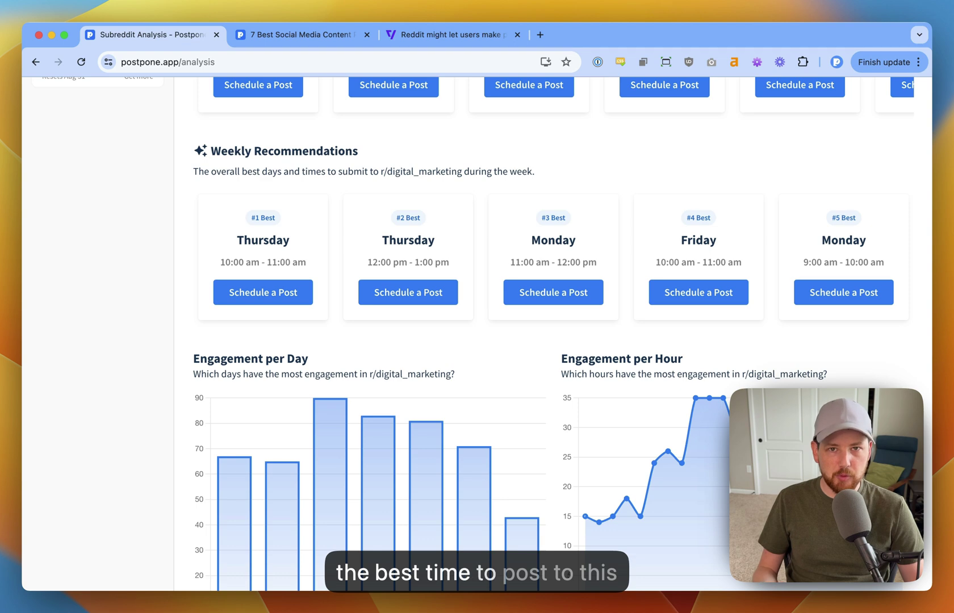
pyautogui.scroll(-3, 392, 273)
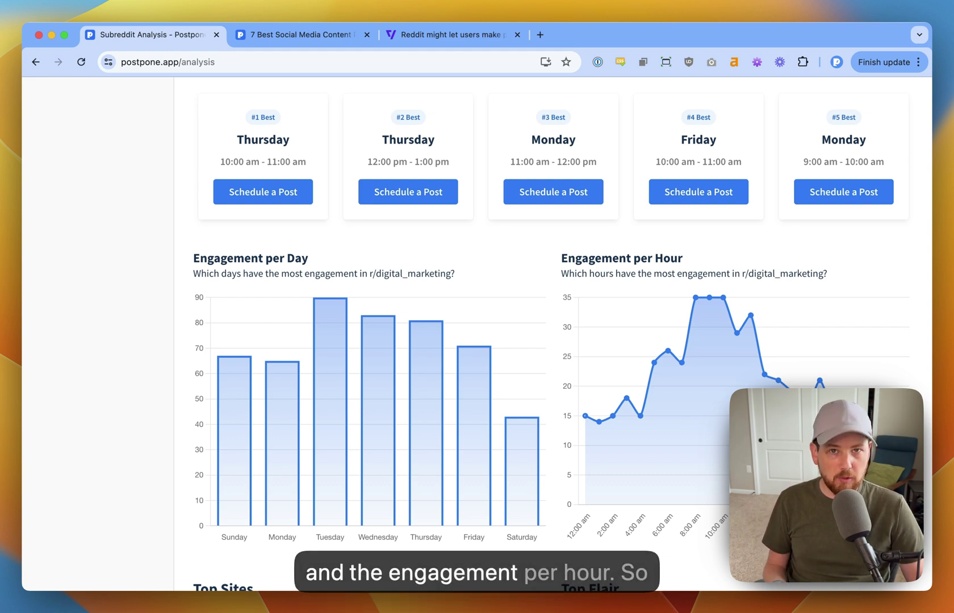
pyautogui.scroll(-2, 375, 289)
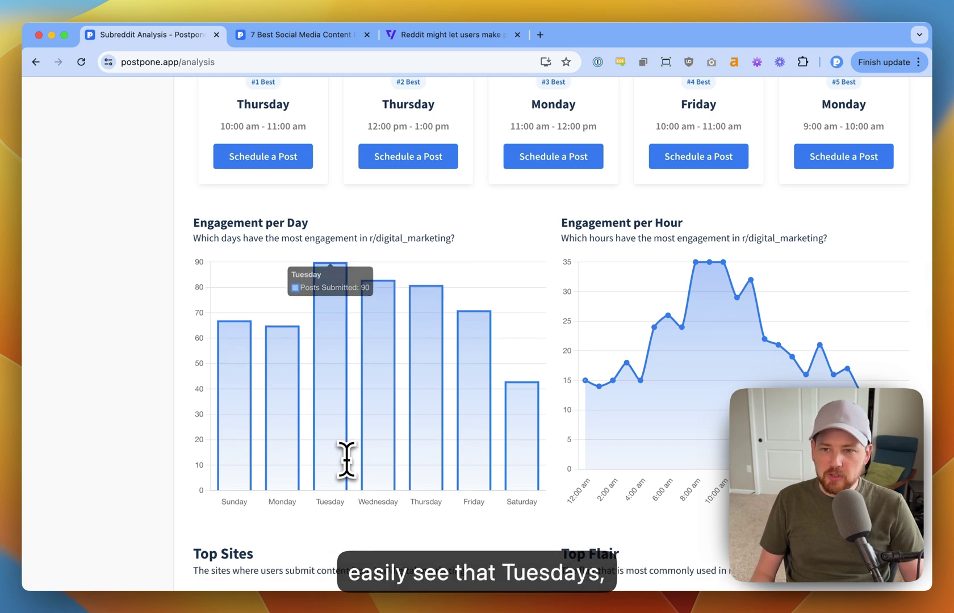
pyautogui.moveTo(386, 450)
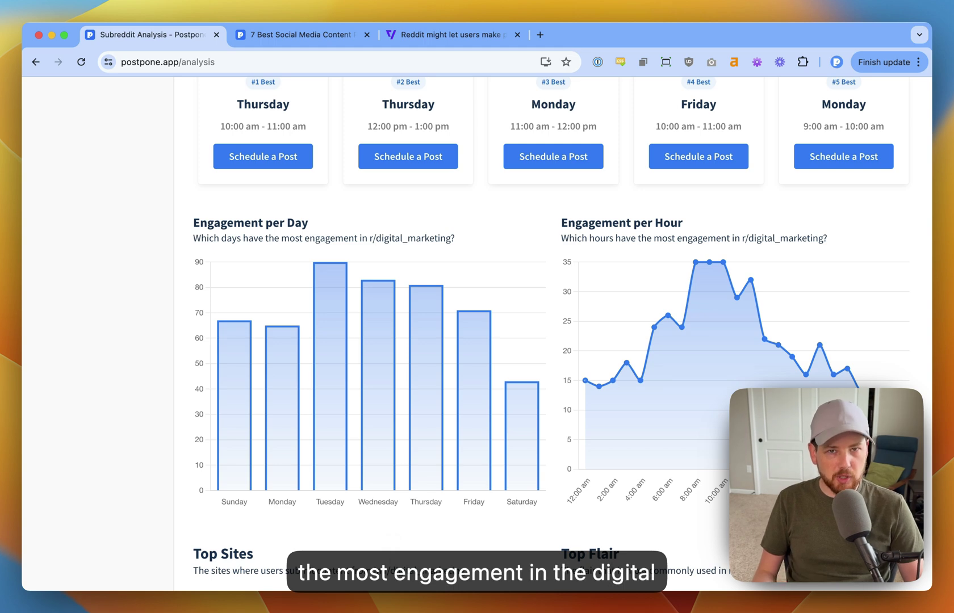
pyautogui.scroll(-1, 681, 352)
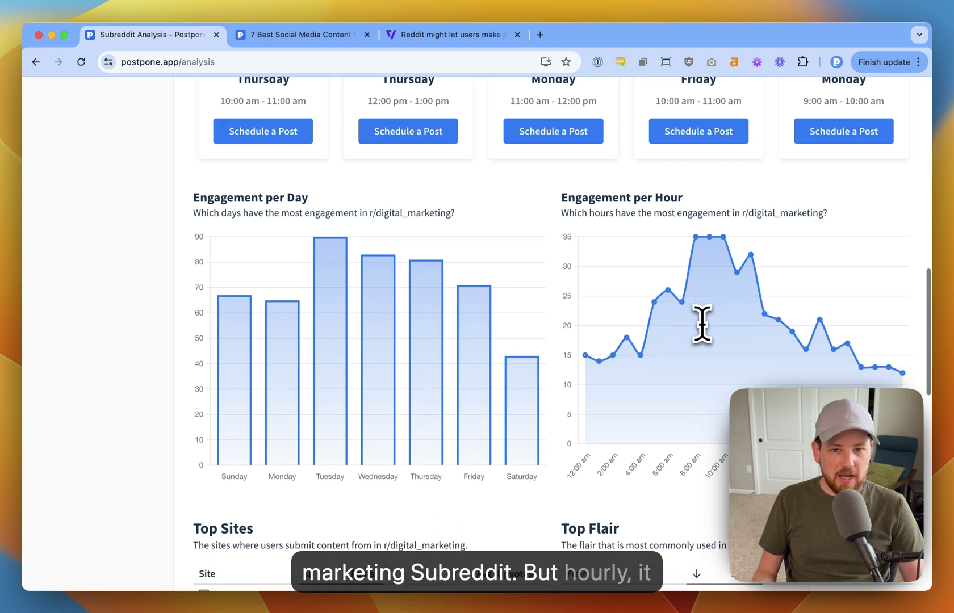
pyautogui.moveTo(694, 234)
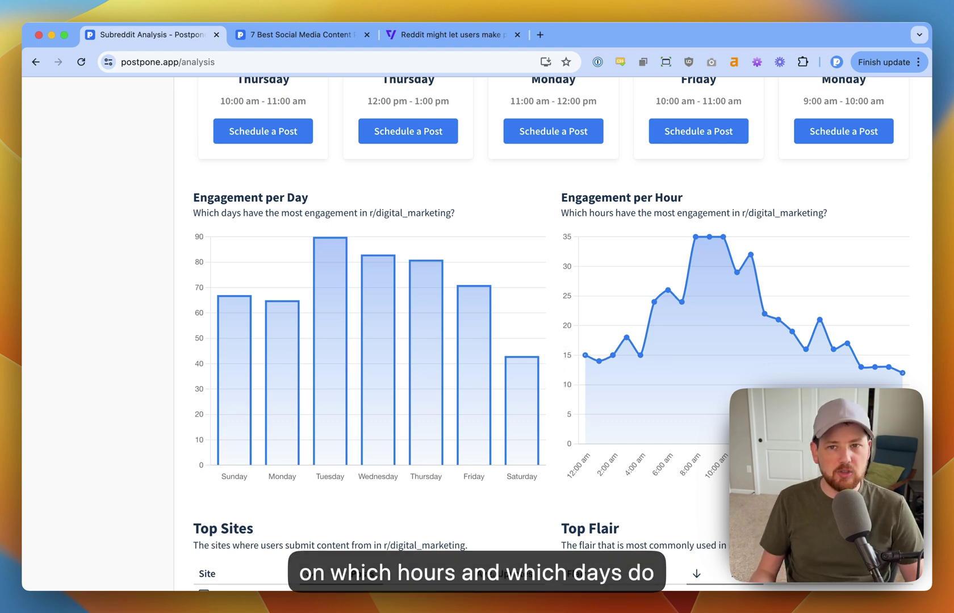
# Start scheduling a Reddit post from the daily recommendation for Monday, 11:00 am - 12:00 pm.
pyautogui.scroll(15, 481, 334)
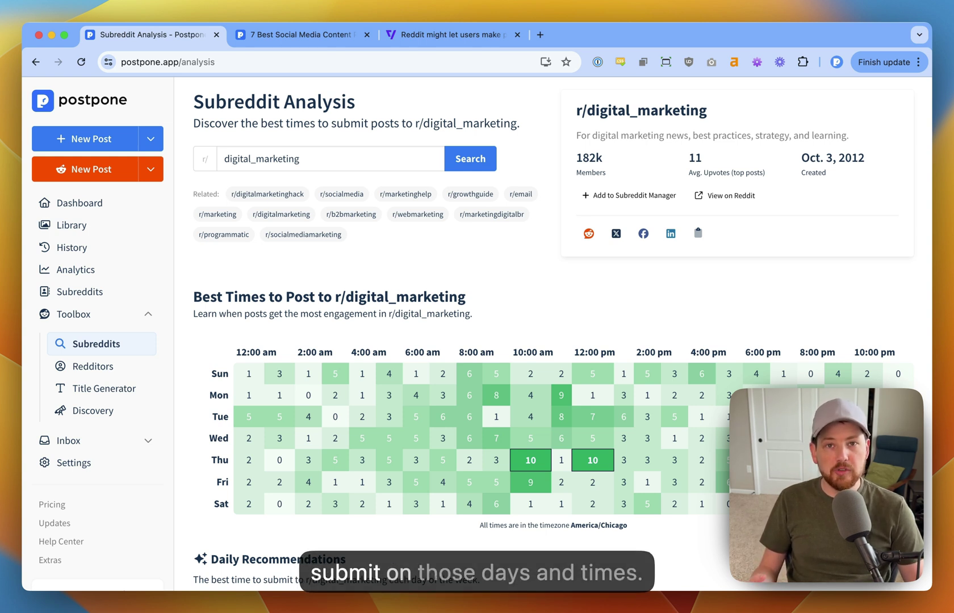
pyautogui.scroll(-10, 516, 276)
pyautogui.scroll(3, 516, 269)
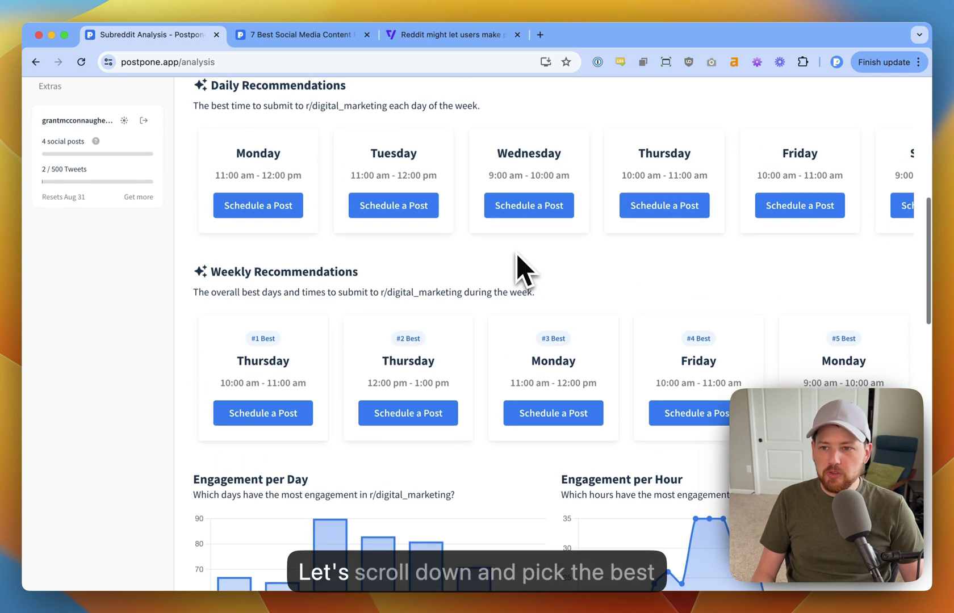
pyautogui.scroll(1, 321, 209)
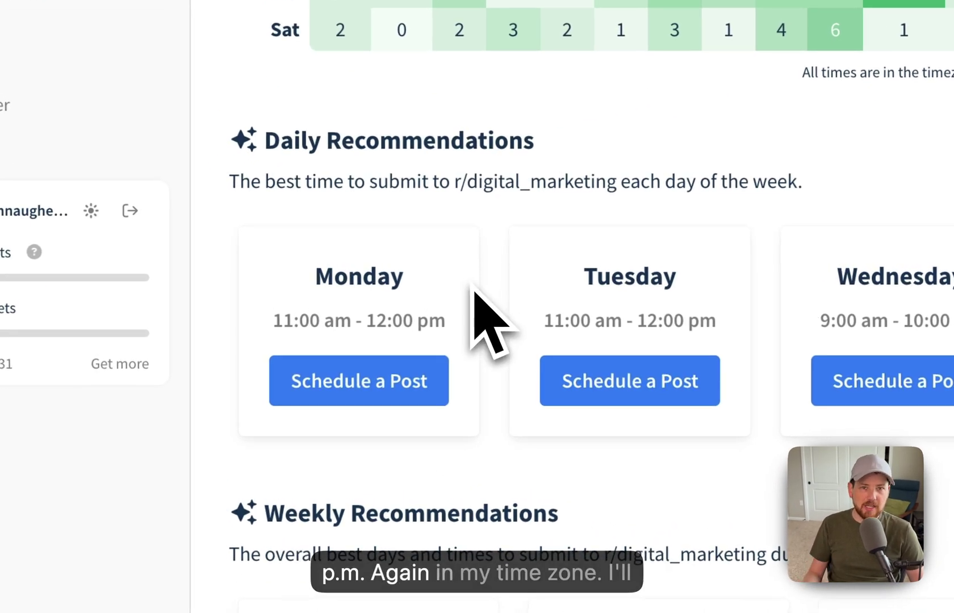
pyautogui.click(400, 379)
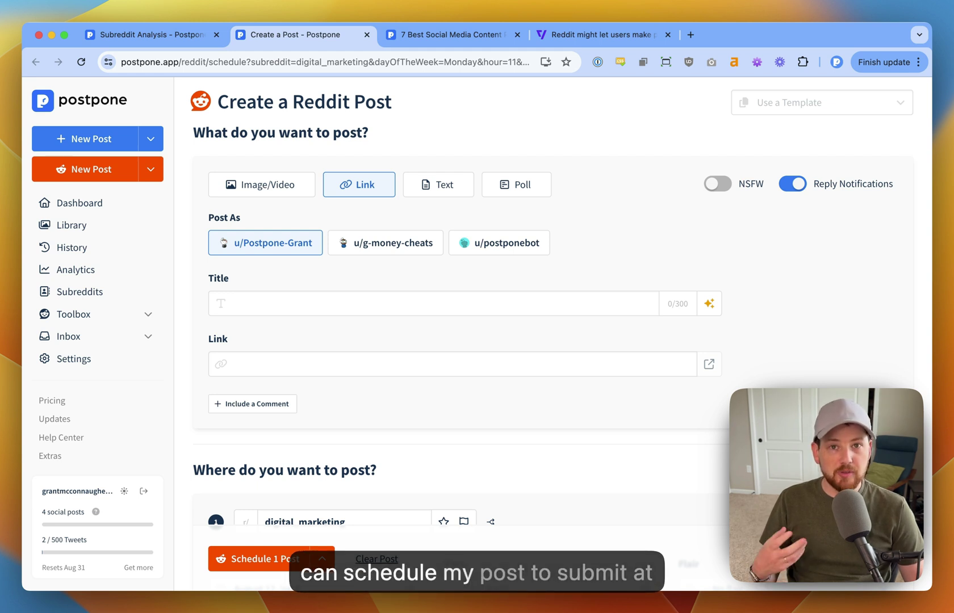
# Review the date and time filled in for the digital_marketing post.
pyautogui.scroll(-5, 401, 277)
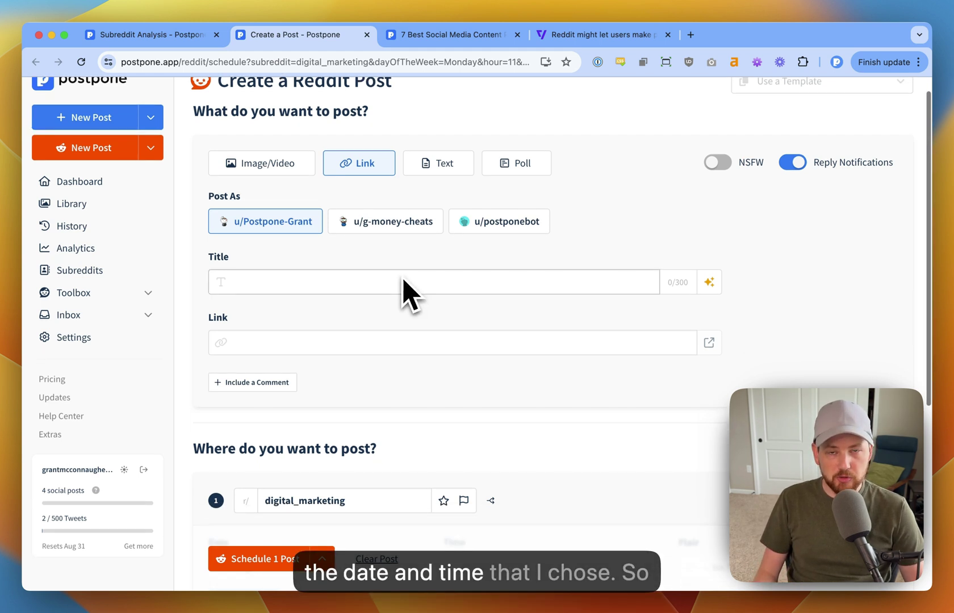
pyautogui.scroll(-3, 402, 278)
pyautogui.moveTo(241, 215); pyautogui.dragTo(332, 216)
pyautogui.click(359, 216)
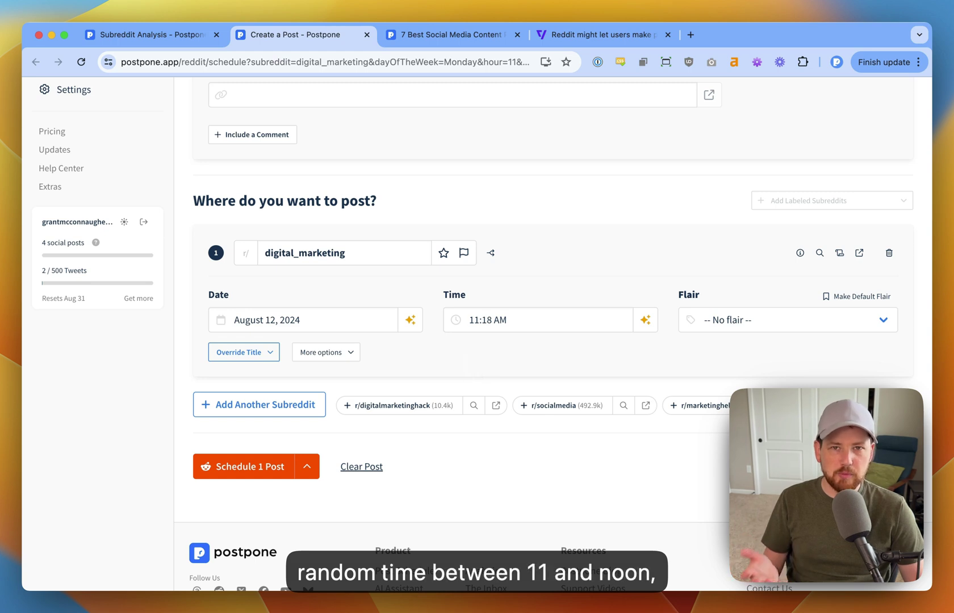
# Make it a text post titled "What are some of your favorite social media tools?".
pyautogui.scroll(5, 464, 304)
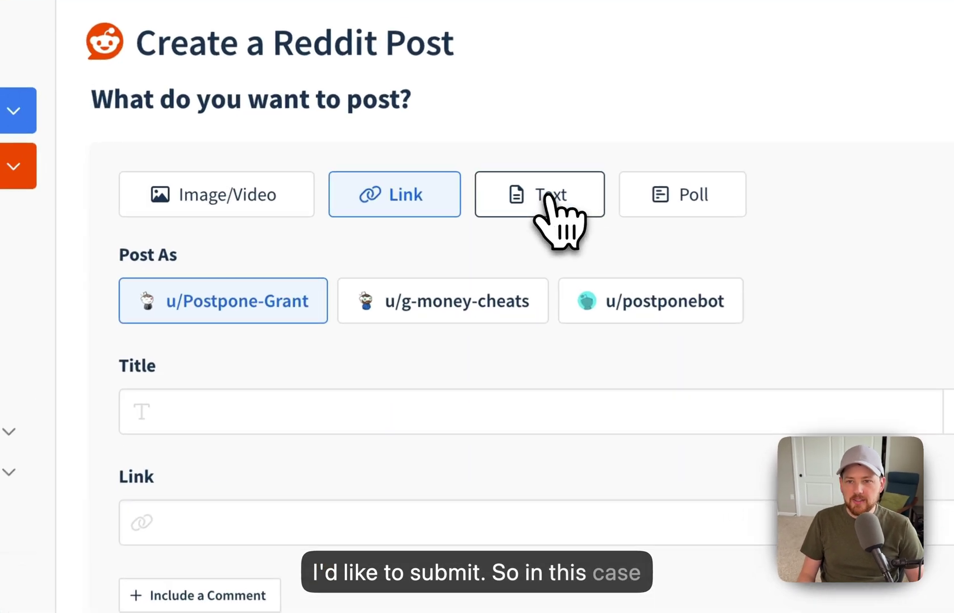
pyautogui.click(465, 184)
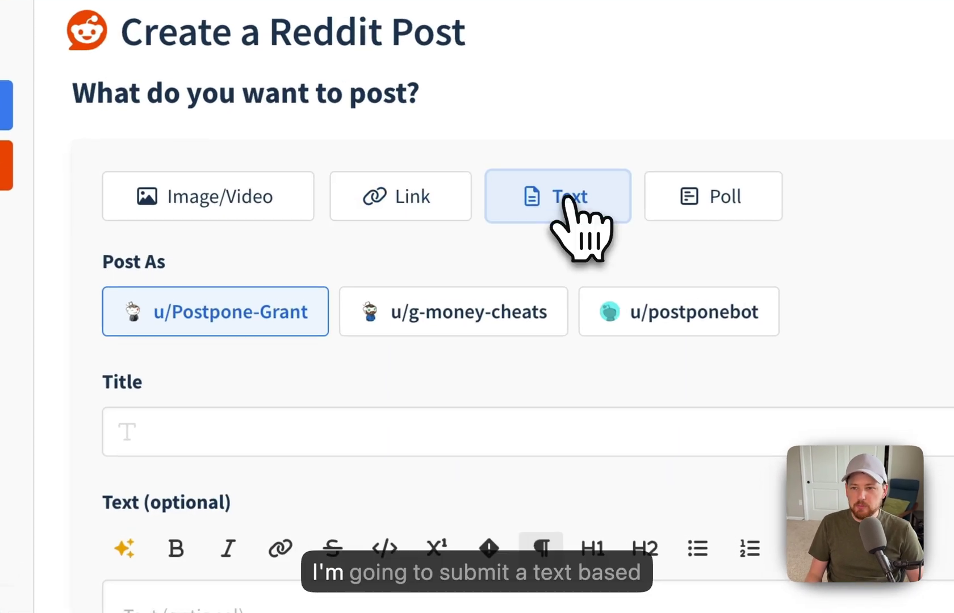
pyautogui.click(354, 299)
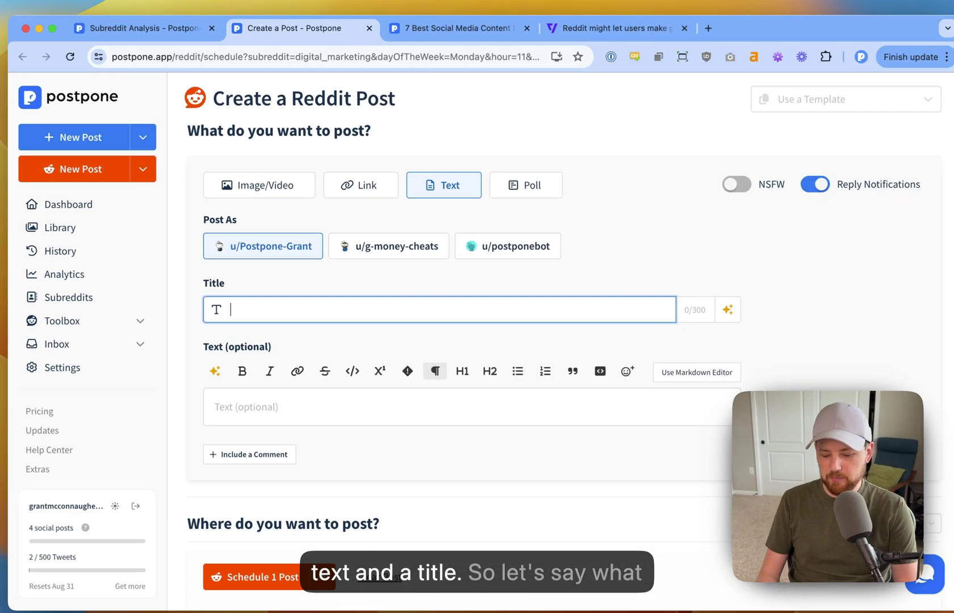
pyautogui.write('What are some of')
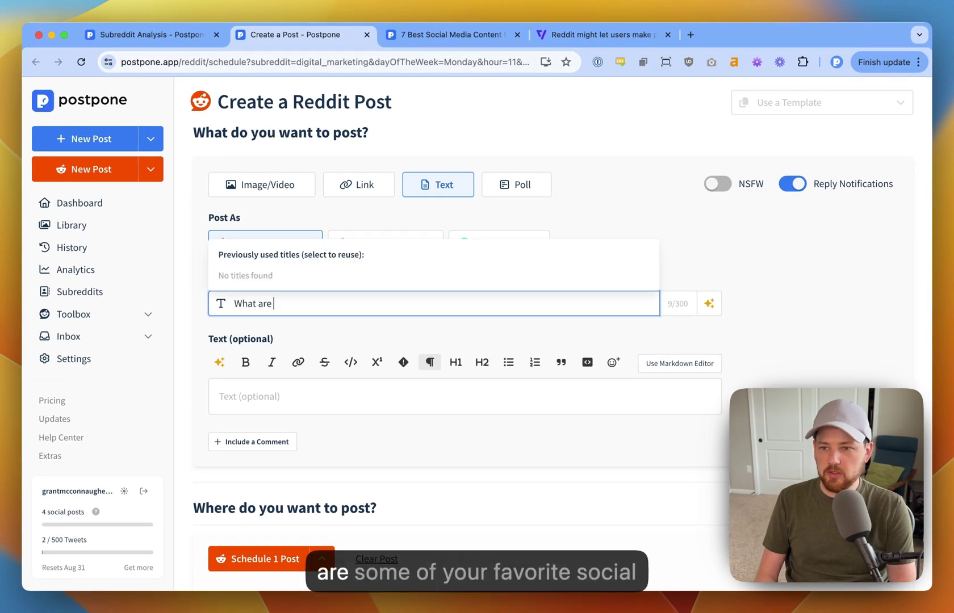
pyautogui.write(' your favorite social media tools?')
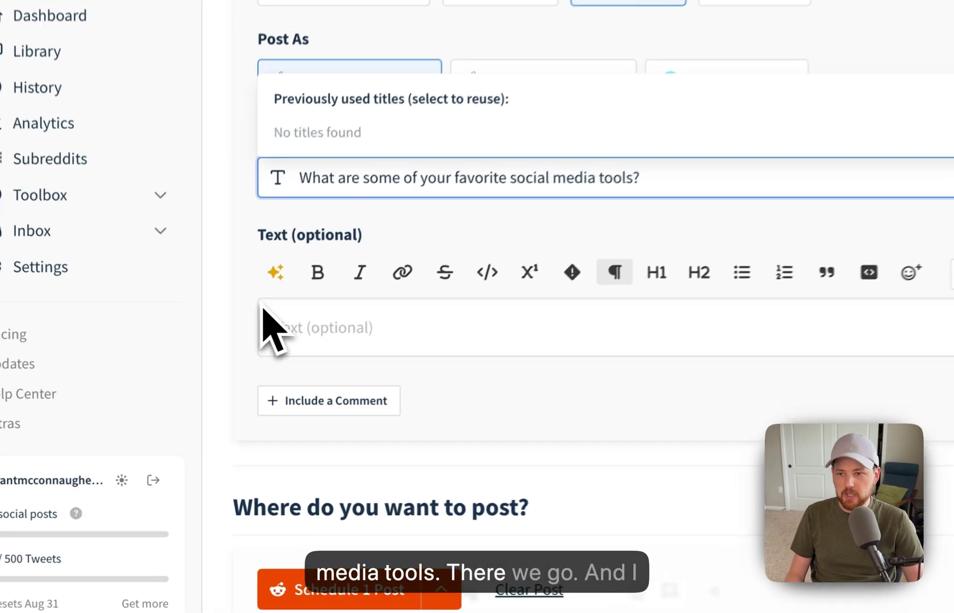
# Leave the post's body blank, set its flair to Question and submit it for scheduling.
pyautogui.click(214, 388)
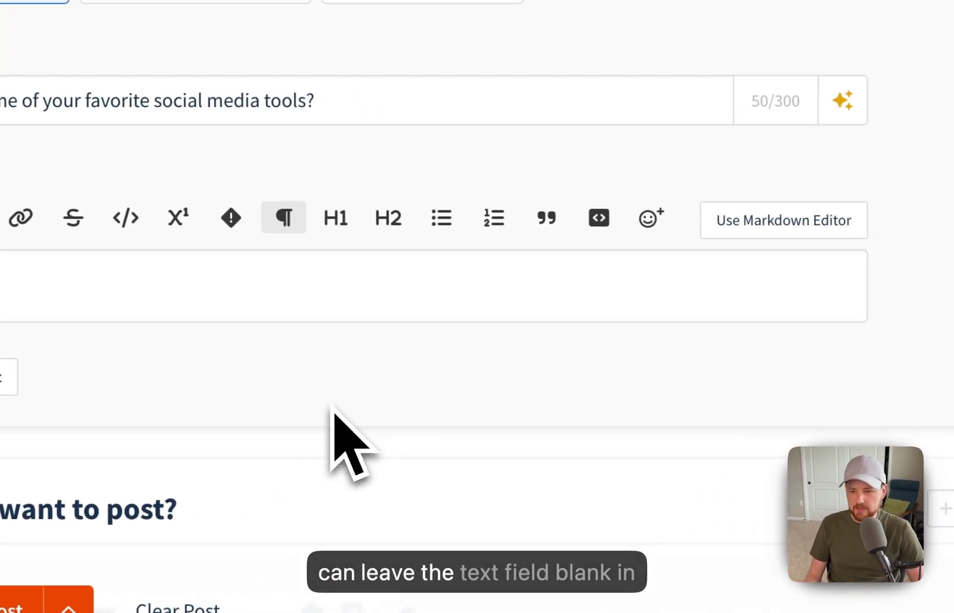
pyautogui.scroll(-10, 393, 400)
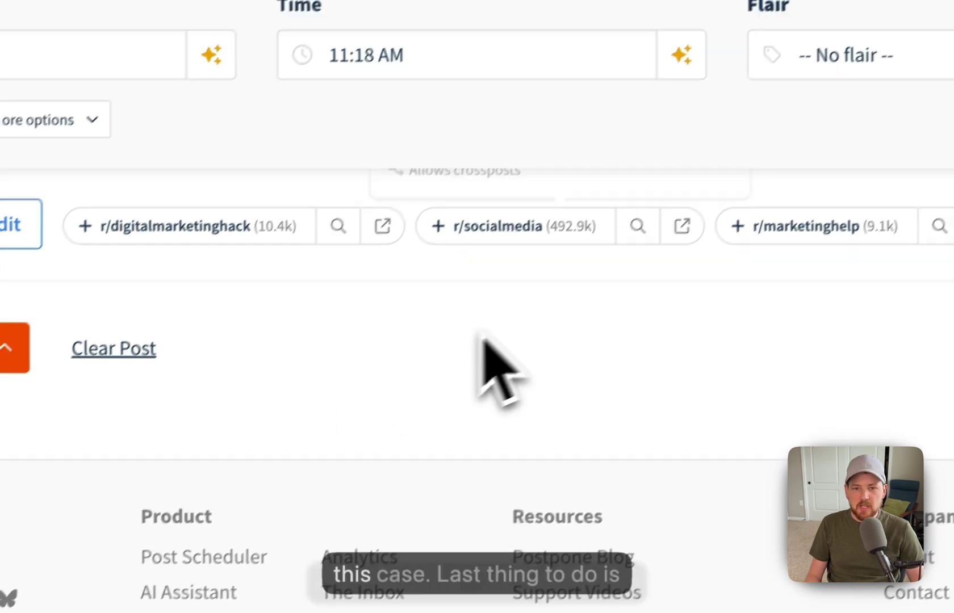
pyautogui.click(877, 57)
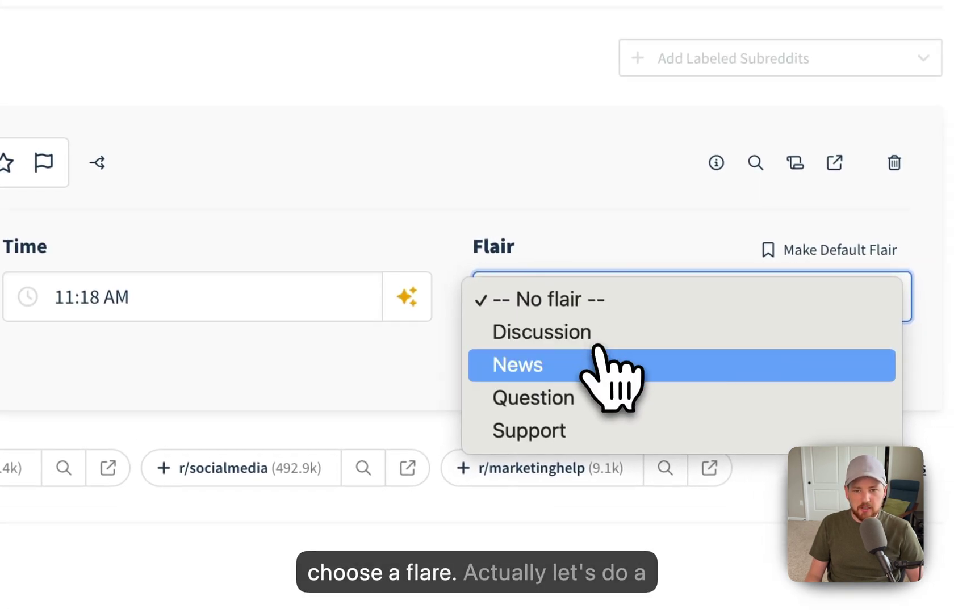
pyautogui.click(598, 397)
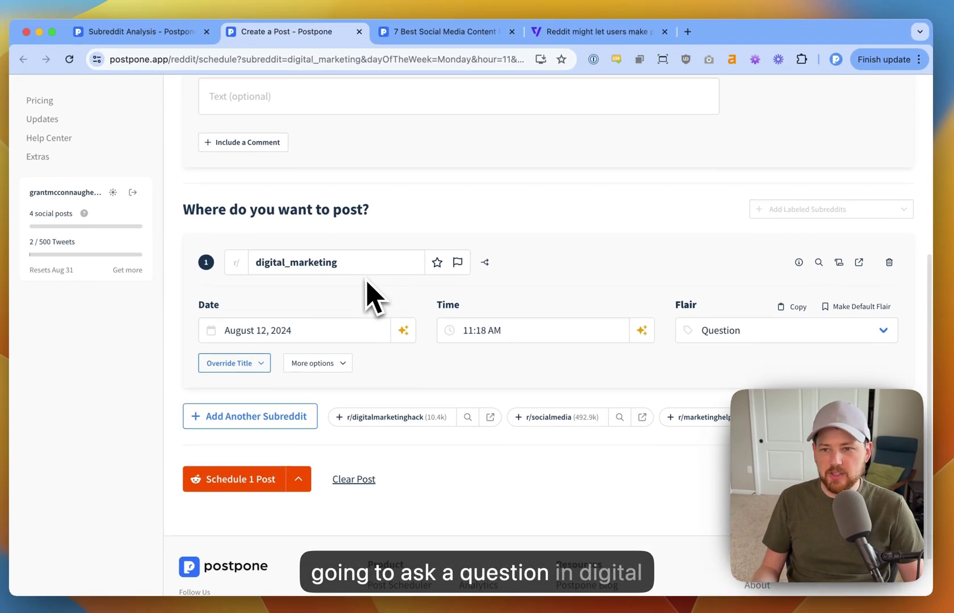
pyautogui.click(262, 477)
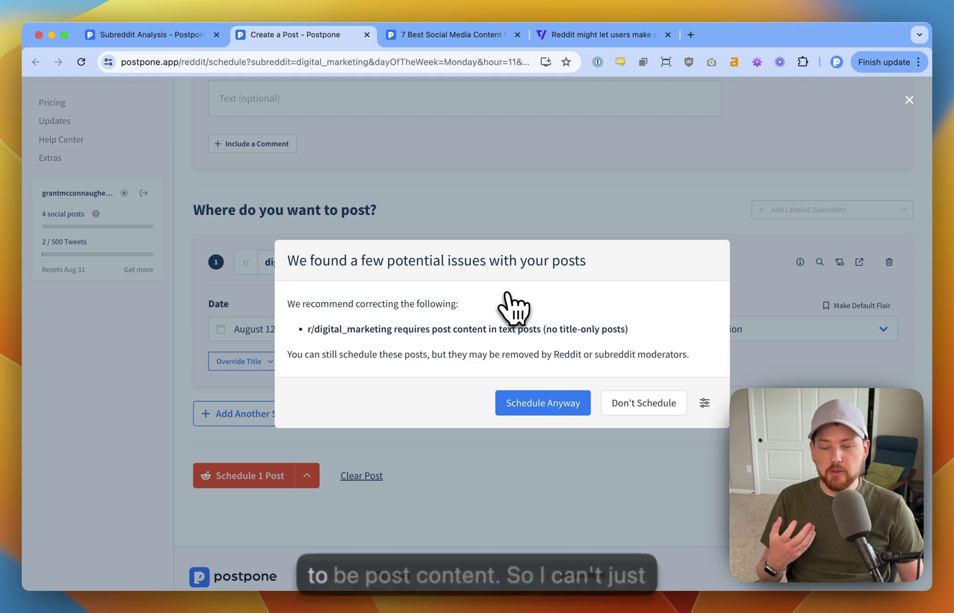
# Add the body text "What are some of your favorite social media tools, especially ones that others don't often use?" and schedule the post.
pyautogui.click(556, 163)
pyautogui.scroll(5, 540, 187)
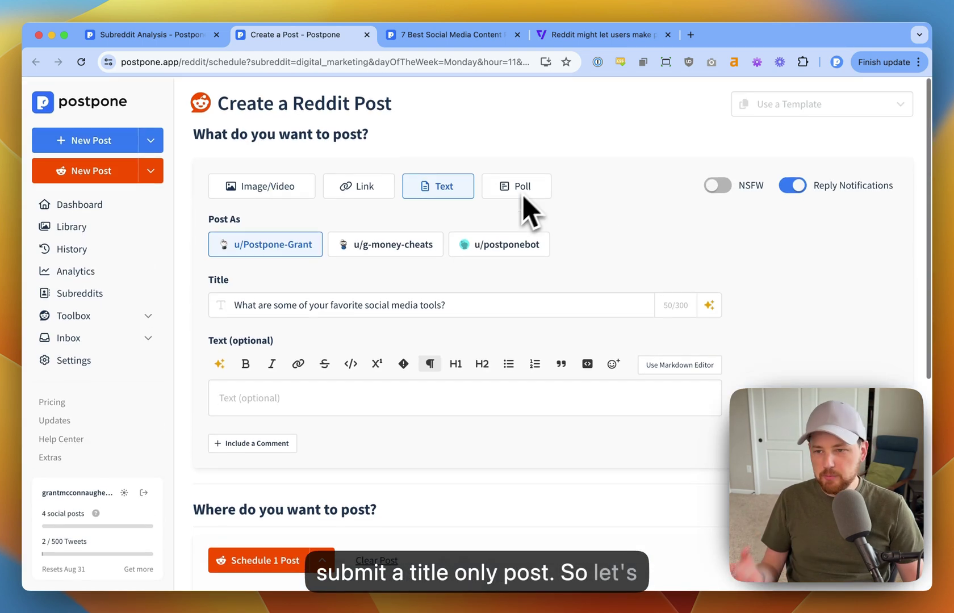
pyautogui.click(335, 396)
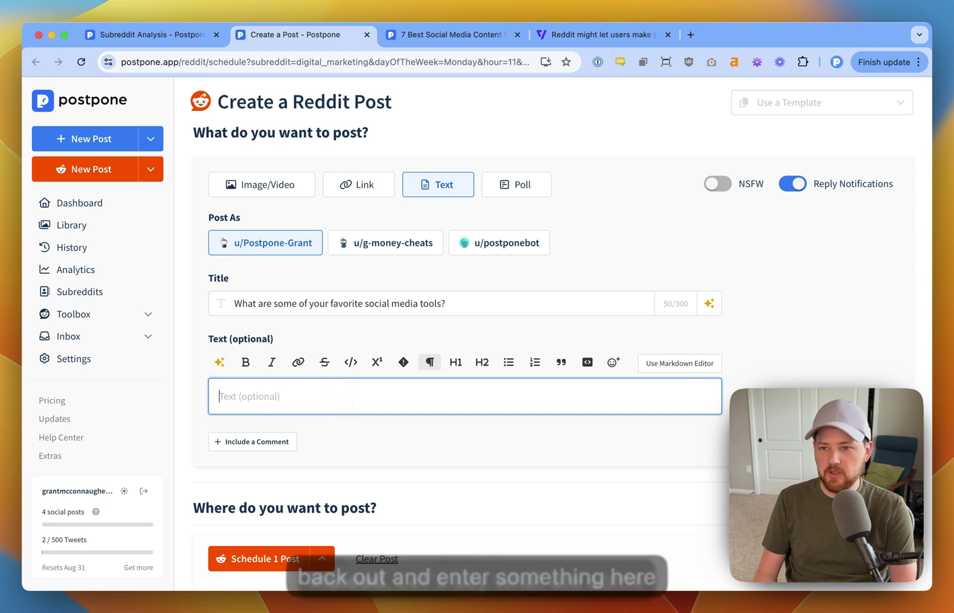
pyautogui.write("What are some of your favorite social media tools, especially ones that others don't often use?")
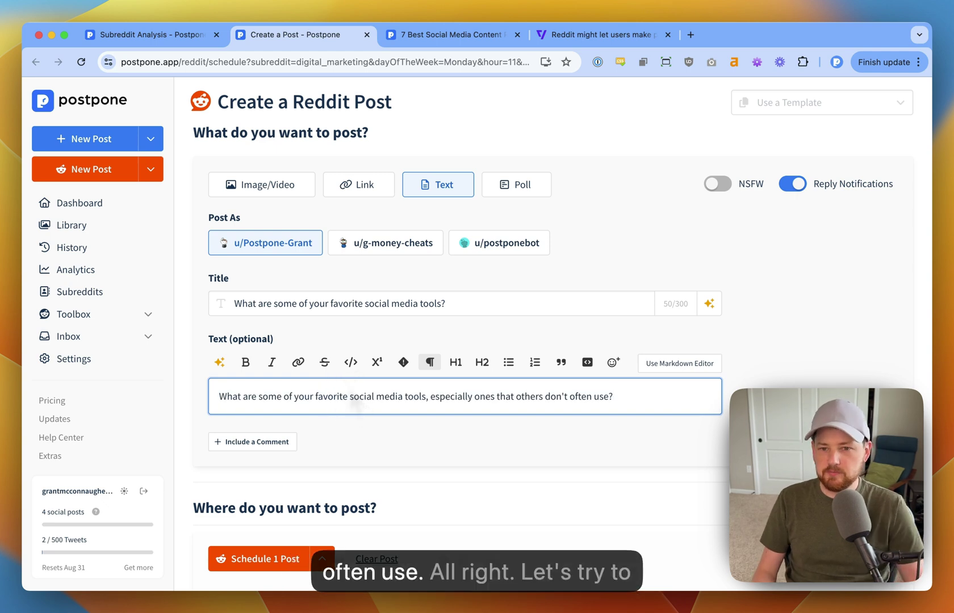
pyautogui.scroll(-6, 352, 403)
pyautogui.click(255, 419)
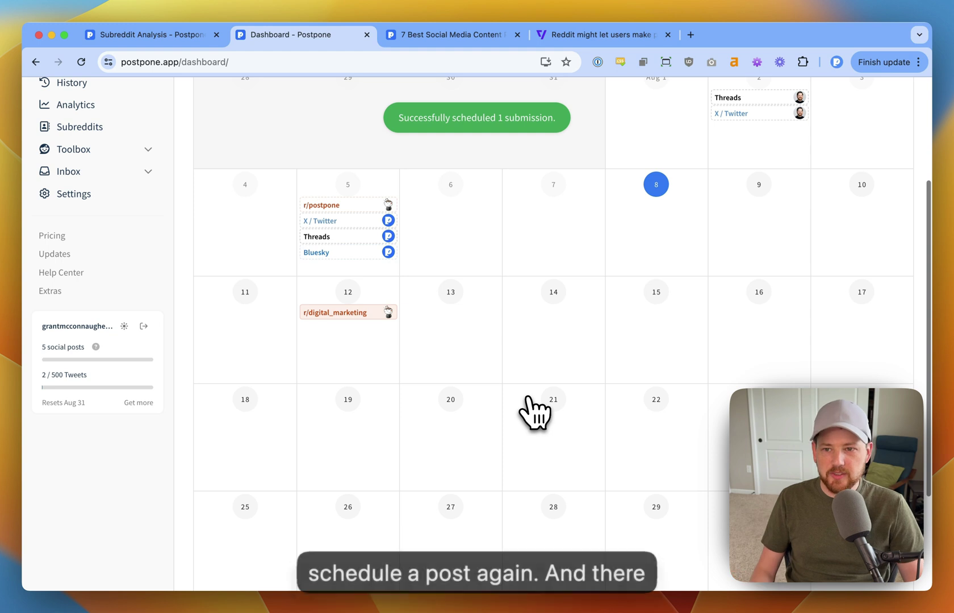
# Review the details of the r/digital_marketing post scheduled on August 12 in the calendar.
pyautogui.scroll(1, 525, 409)
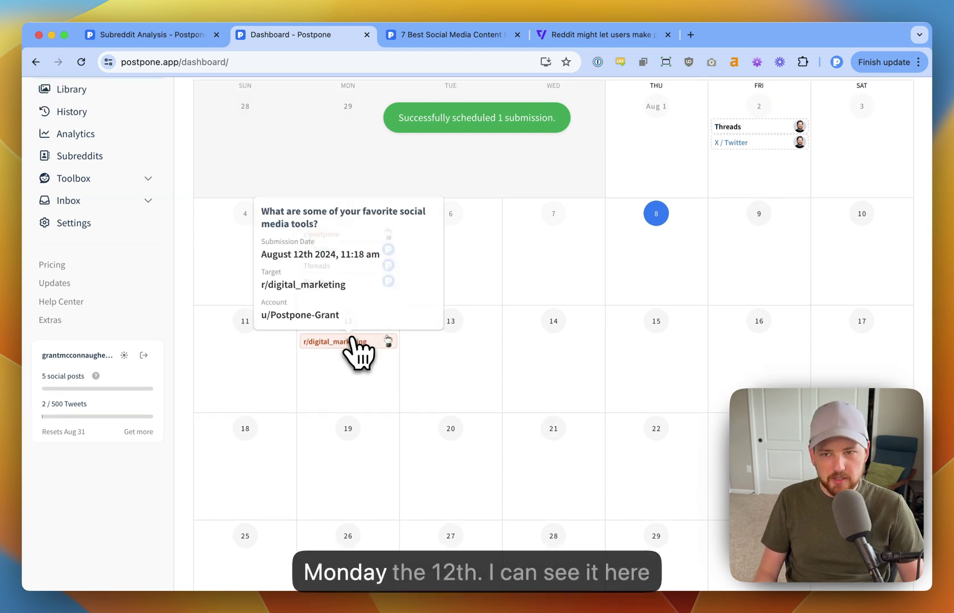
pyautogui.scroll(4, 362, 349)
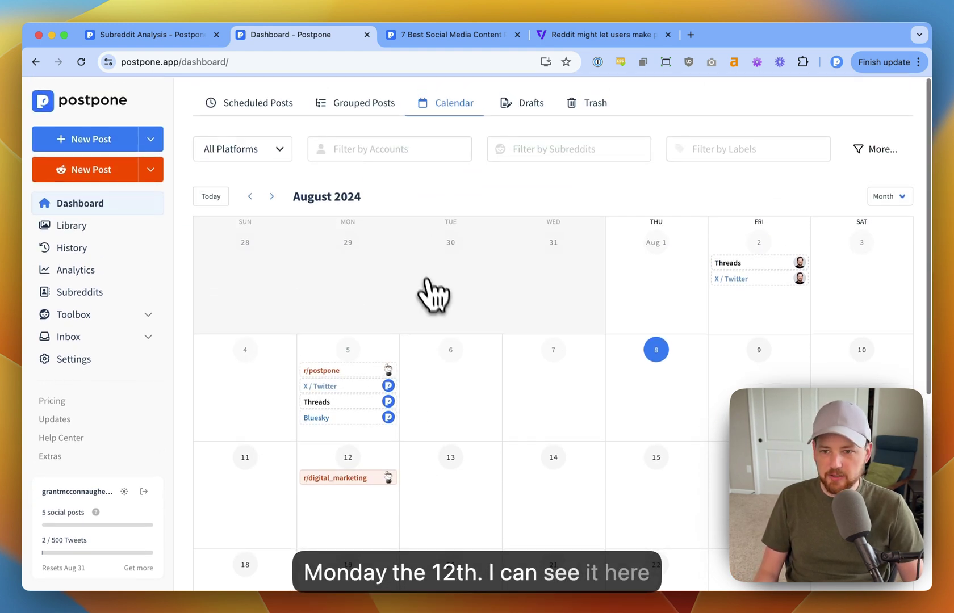
pyautogui.moveTo(376, 480)
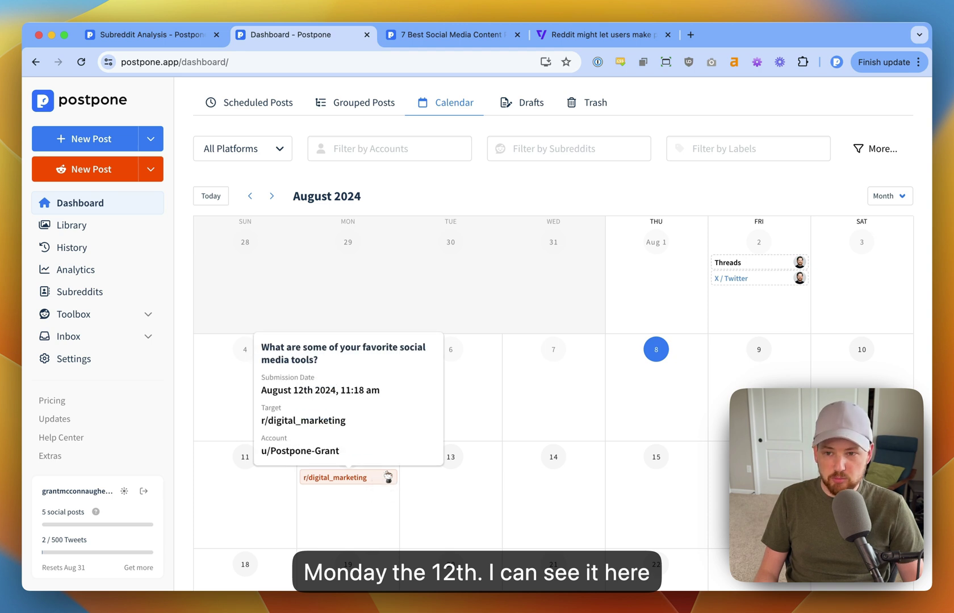